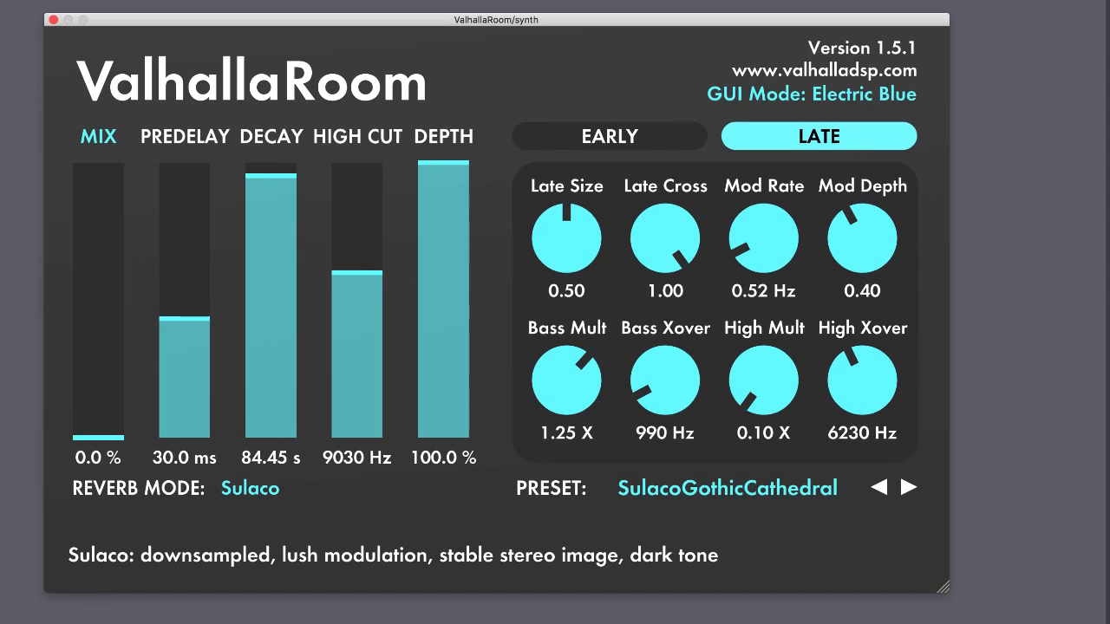
- Keep Sulaco mode, raise the mix to 24.8 % and lift predelay from 30.0 to 36.7 ms
{"action": "left_click", "coordinate": [343, 496]}
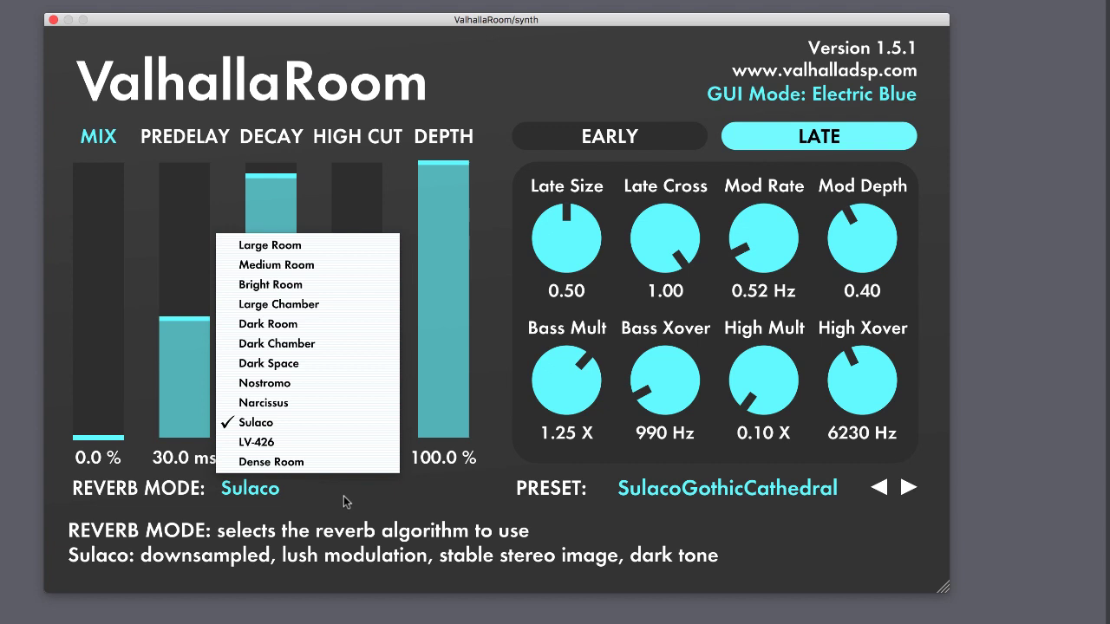
{"action": "left_click", "coordinate": [343, 496]}
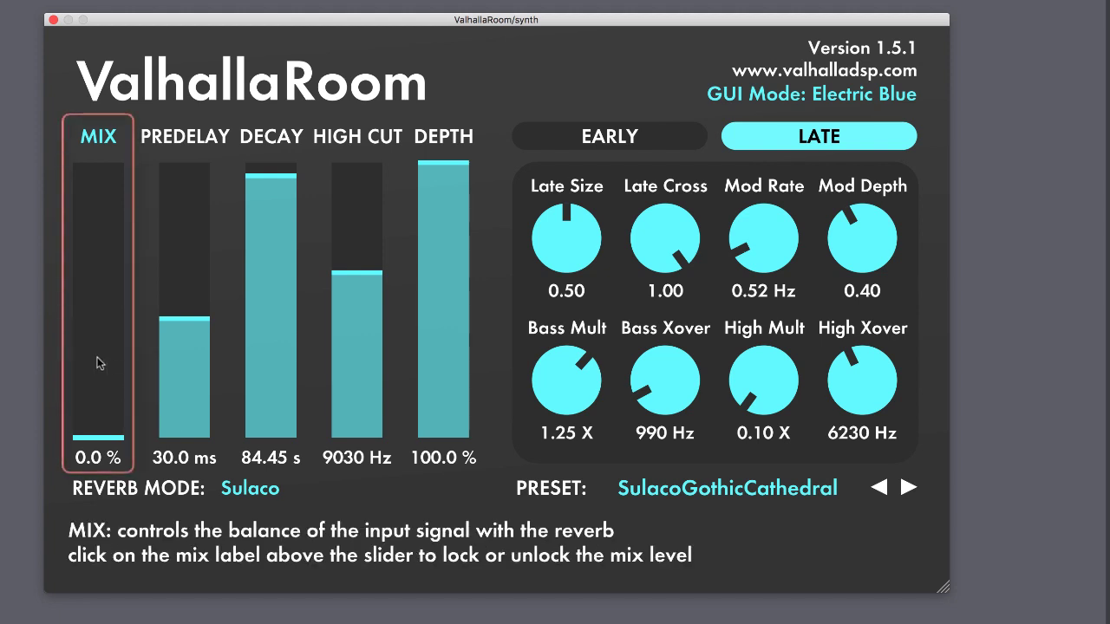
{"action": "left_click_drag", "start_coordinate": [99, 383], "coordinate": [98, 443]}
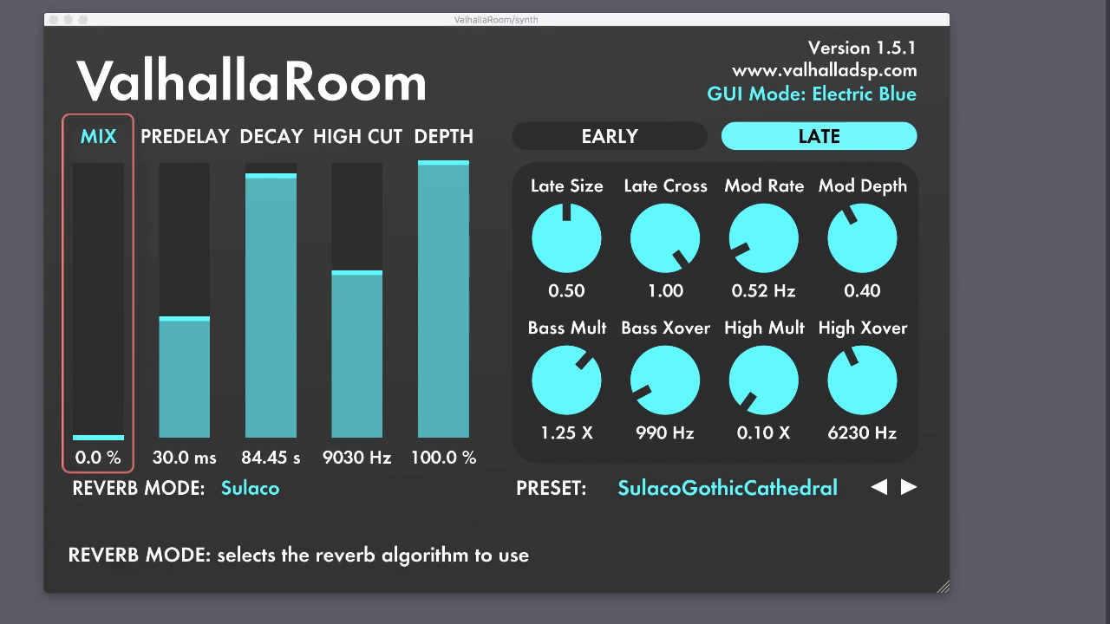
{"action": "left_click_drag", "start_coordinate": [102, 430], "coordinate": [100, 374]}
{"action": "left_click_drag", "start_coordinate": [188, 341], "coordinate": [186, 311]}
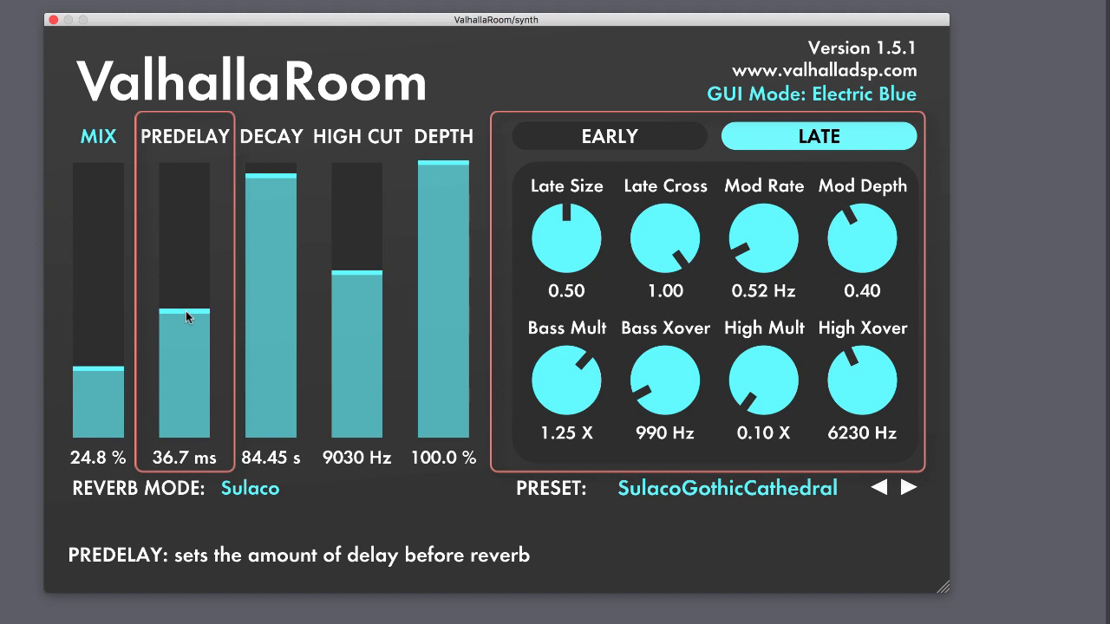
- Drop predelay to 0.8 ms, lift mix to 53.4 %, and shorten decay to 53.75 s
{"action": "left_click_drag", "start_coordinate": [185, 310], "coordinate": [177, 170]}
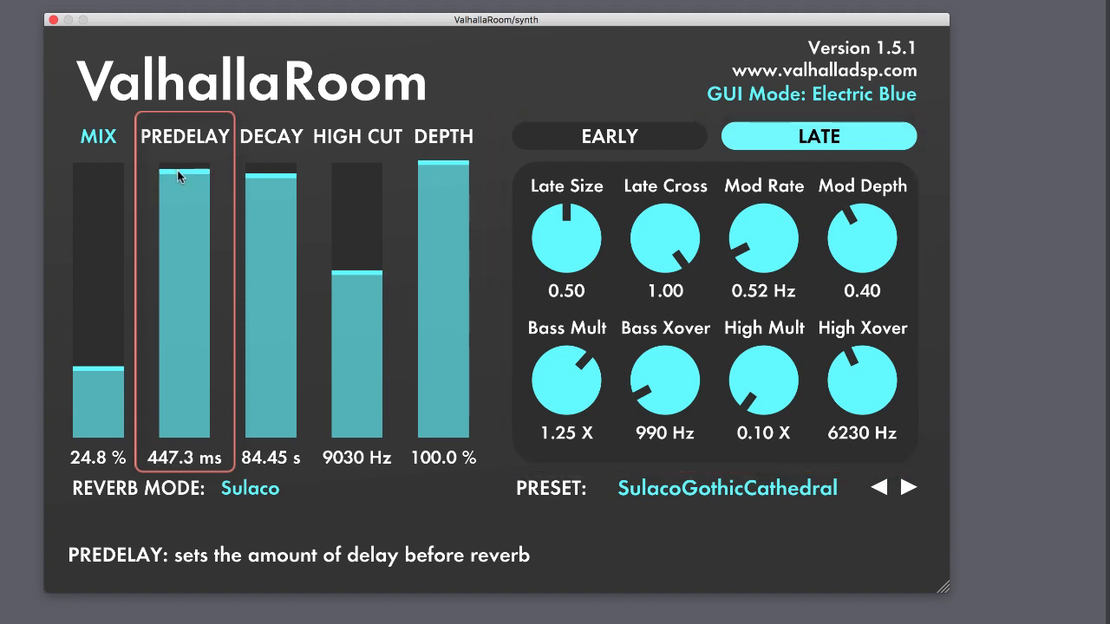
{"action": "left_click_drag", "start_coordinate": [102, 363], "coordinate": [105, 302]}
{"action": "left_click_drag", "start_coordinate": [183, 184], "coordinate": [182, 402]}
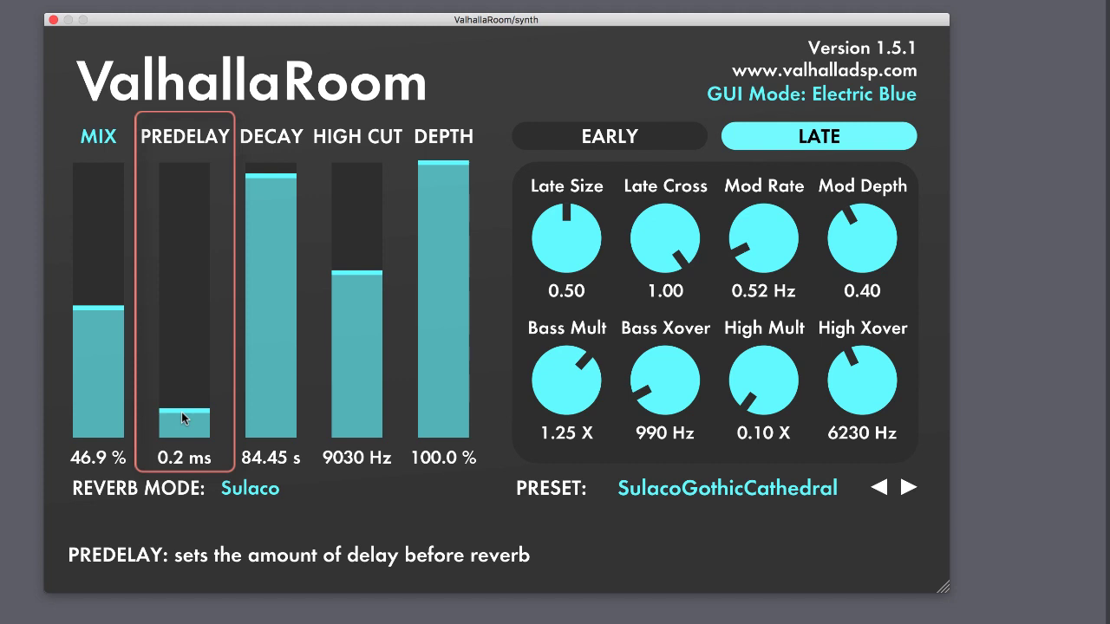
{"action": "left_click_drag", "start_coordinate": [104, 308], "coordinate": [93, 290]}
{"action": "left_click_drag", "start_coordinate": [188, 417], "coordinate": [190, 394]}
{"action": "left_click_drag", "start_coordinate": [267, 180], "coordinate": [271, 209]}
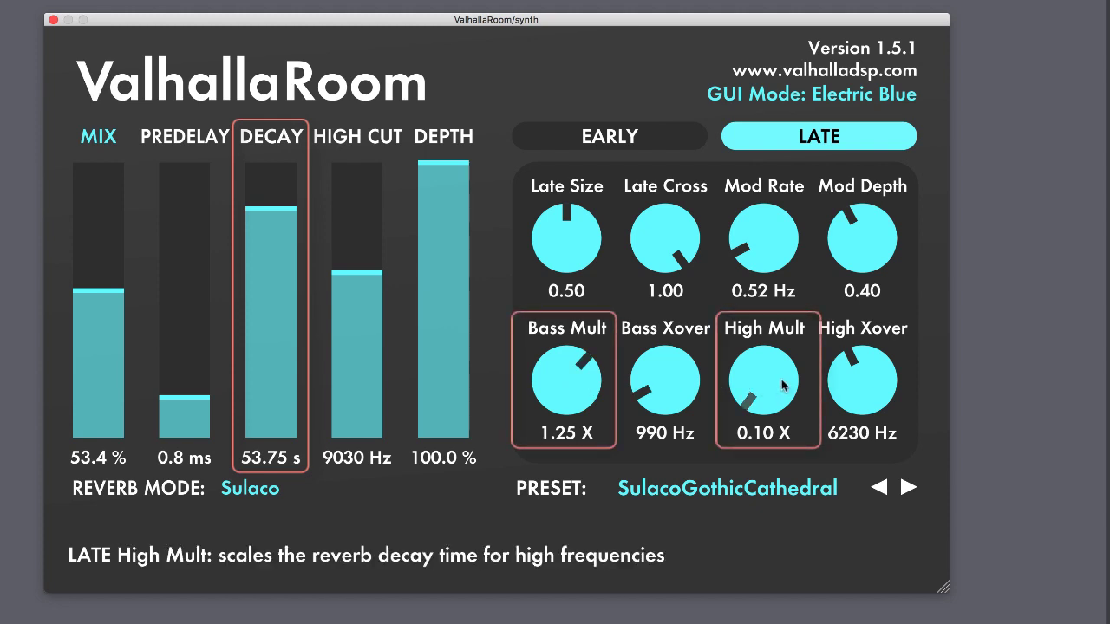
- Turn Late High Mult to 0.16 X and sweep the high cut, leaving it at 9130 Hz
{"action": "left_click_drag", "start_coordinate": [783, 386], "coordinate": [779, 365]}
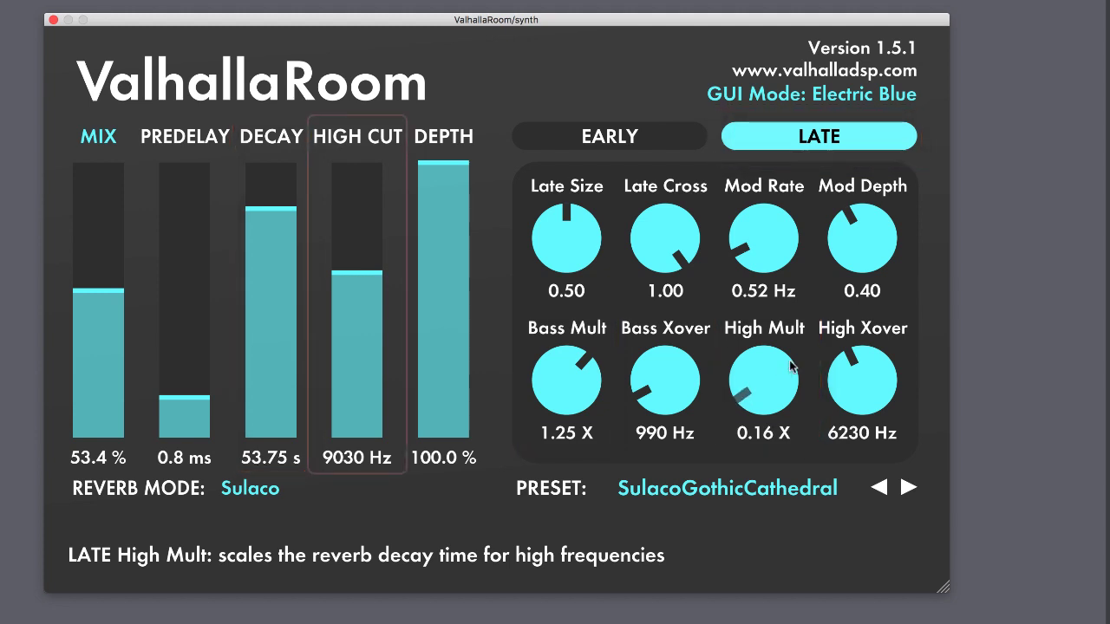
{"action": "left_click_drag", "start_coordinate": [353, 298], "coordinate": [351, 225]}
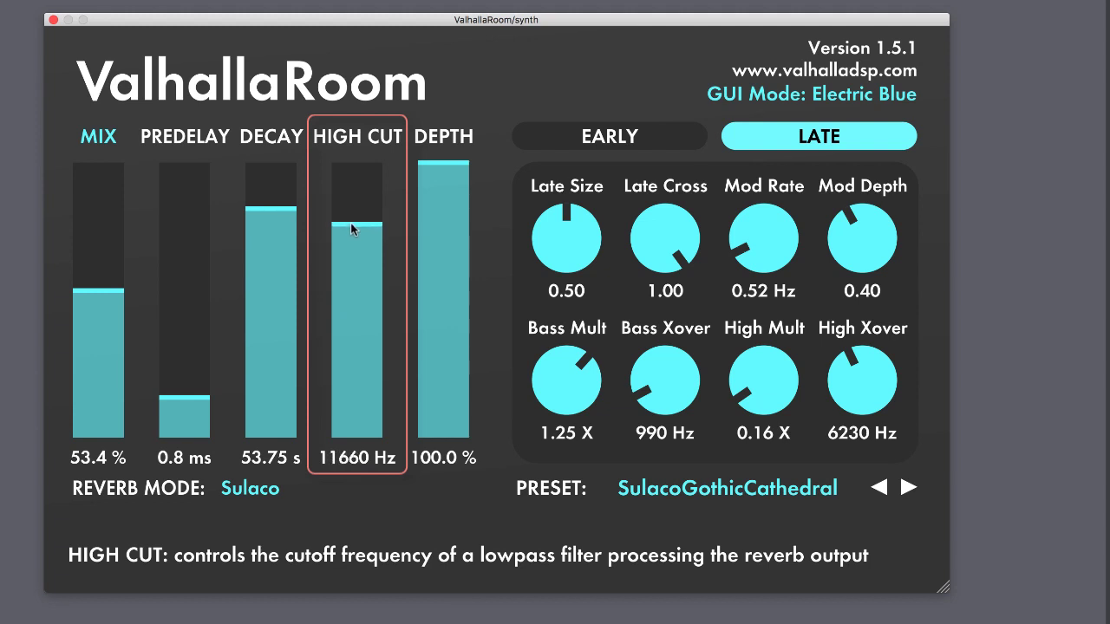
{"action": "left_click_drag", "start_coordinate": [350, 223], "coordinate": [341, 276]}
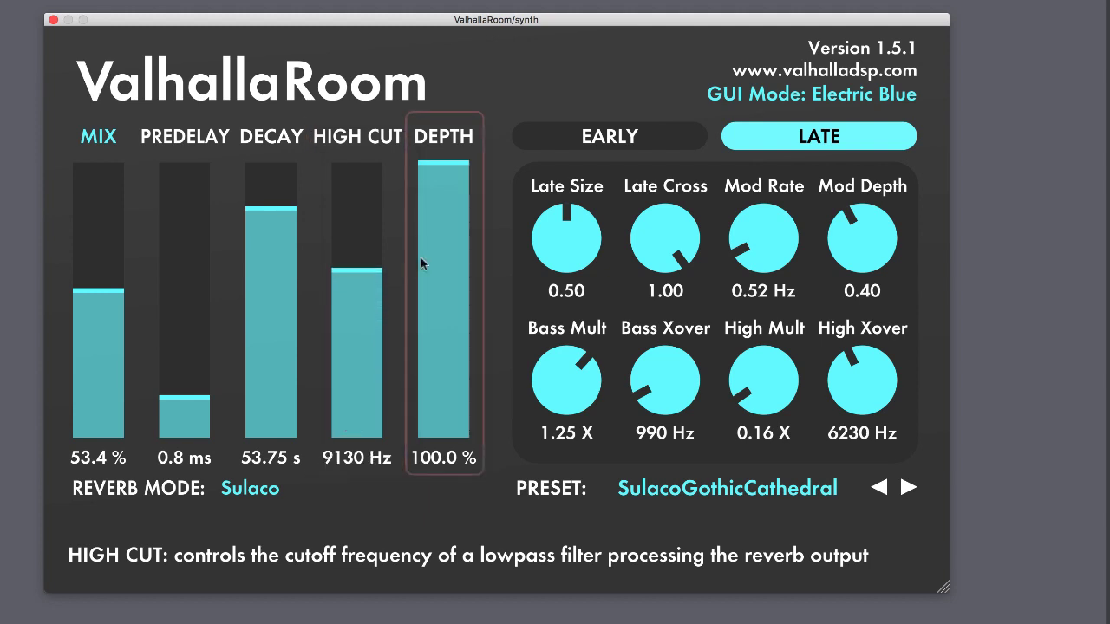
- Try low Depth values while comparing Early and Late controls, then bring Depth back to 100 %
{"action": "left_click_drag", "start_coordinate": [443, 241], "coordinate": [444, 473]}
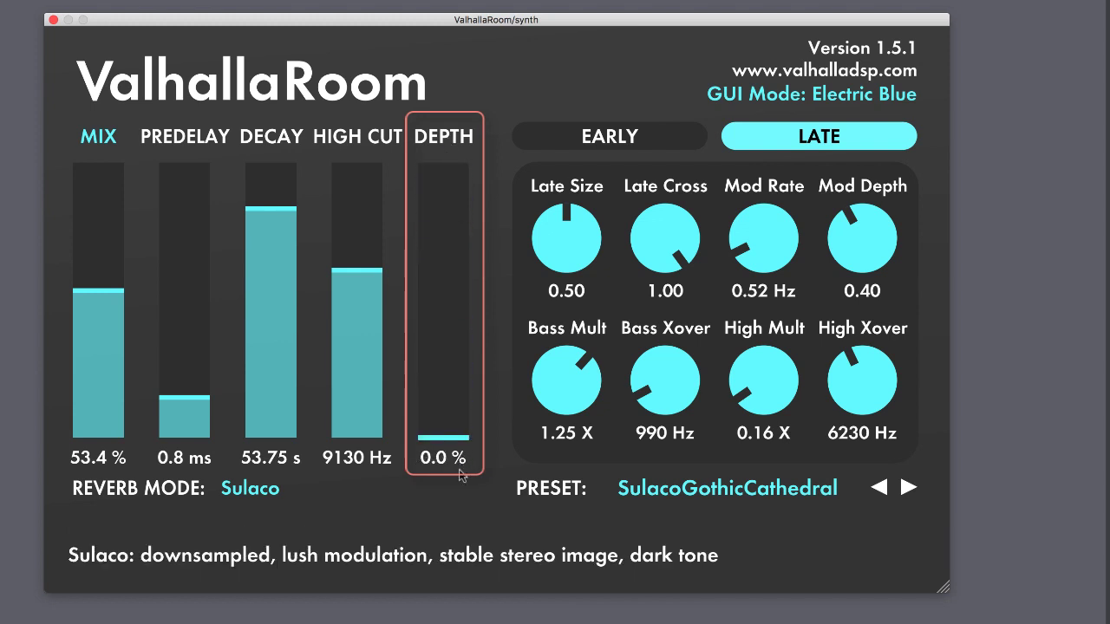
{"action": "left_click", "coordinate": [583, 132]}
{"action": "left_click", "coordinate": [778, 137]}
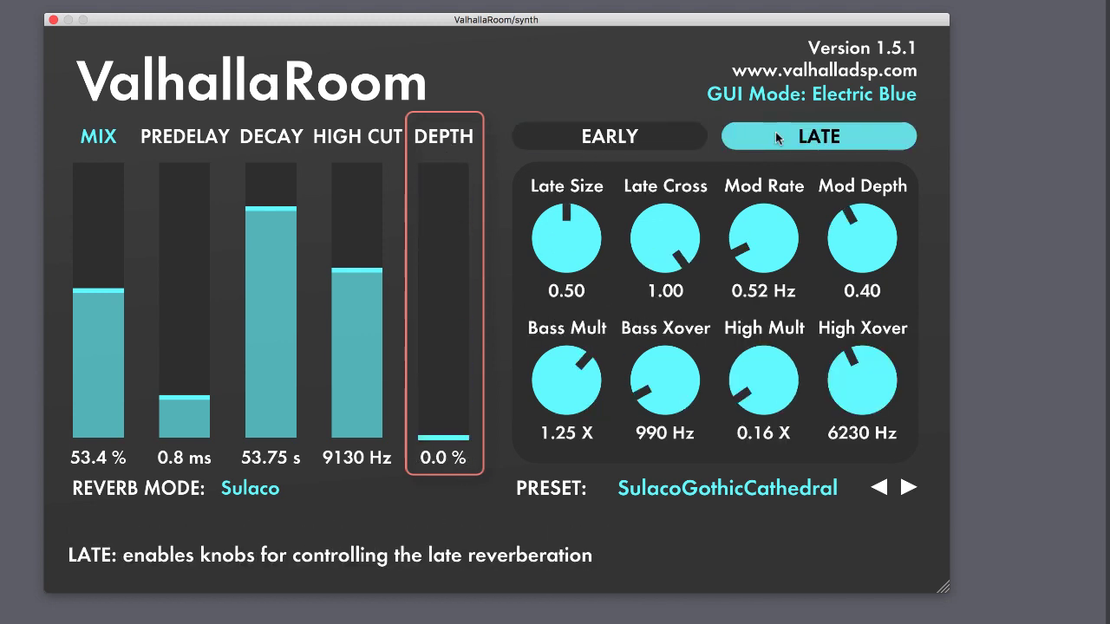
{"action": "left_click", "coordinate": [655, 136]}
{"action": "left_click_drag", "start_coordinate": [445, 381], "coordinate": [444, 425]}
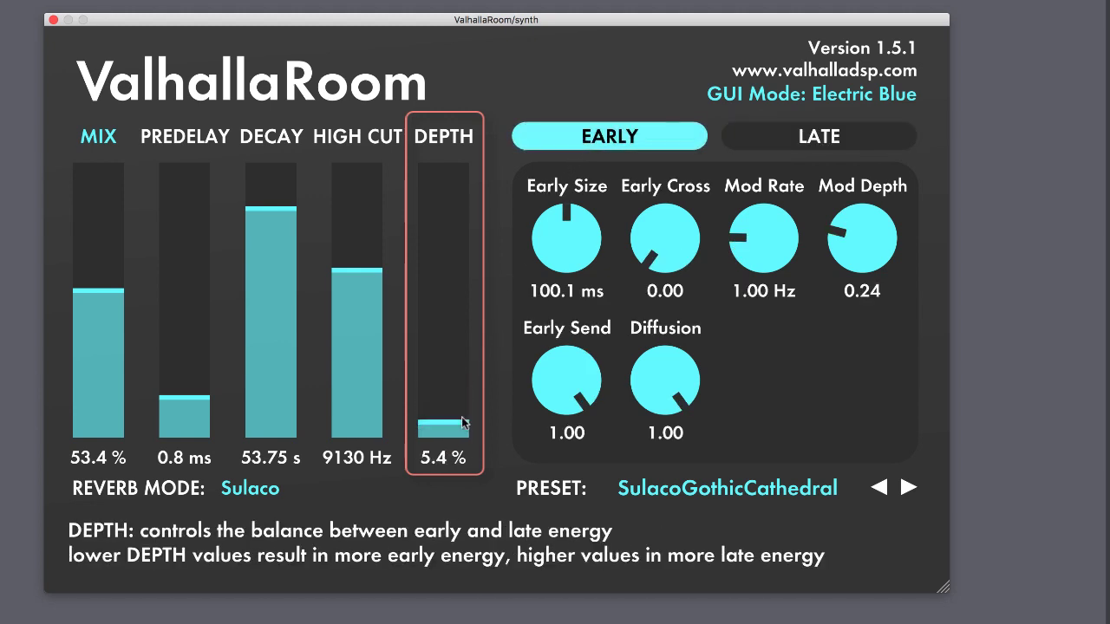
{"action": "left_click_drag", "start_coordinate": [456, 422], "coordinate": [441, 156]}
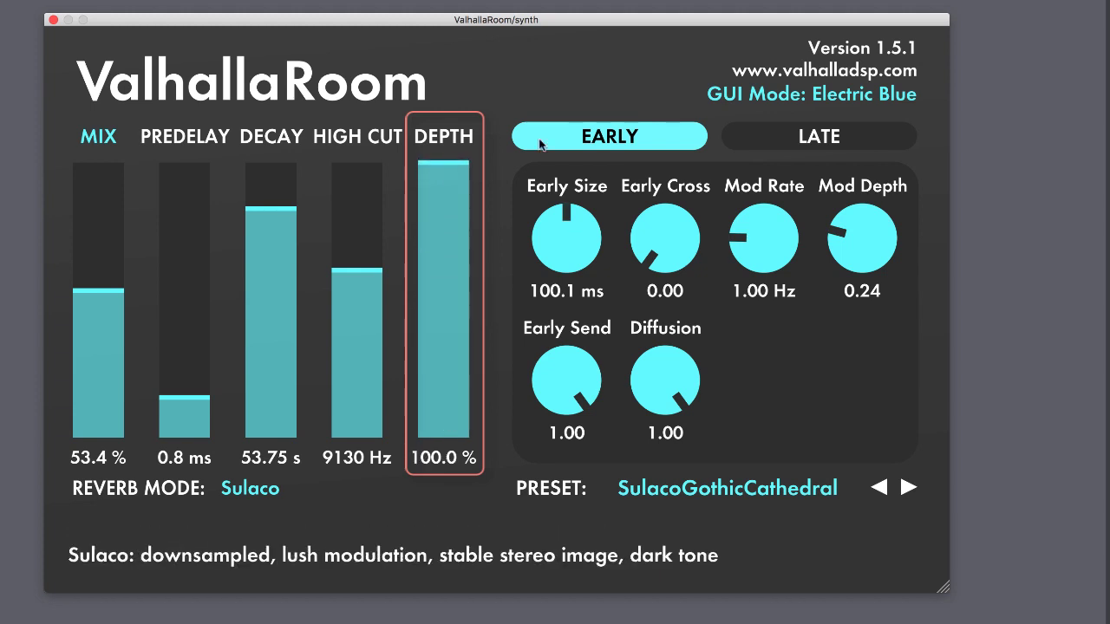
- Set Late Size to 0.49 after briefly trying 0.60
{"action": "left_click", "coordinate": [749, 134]}
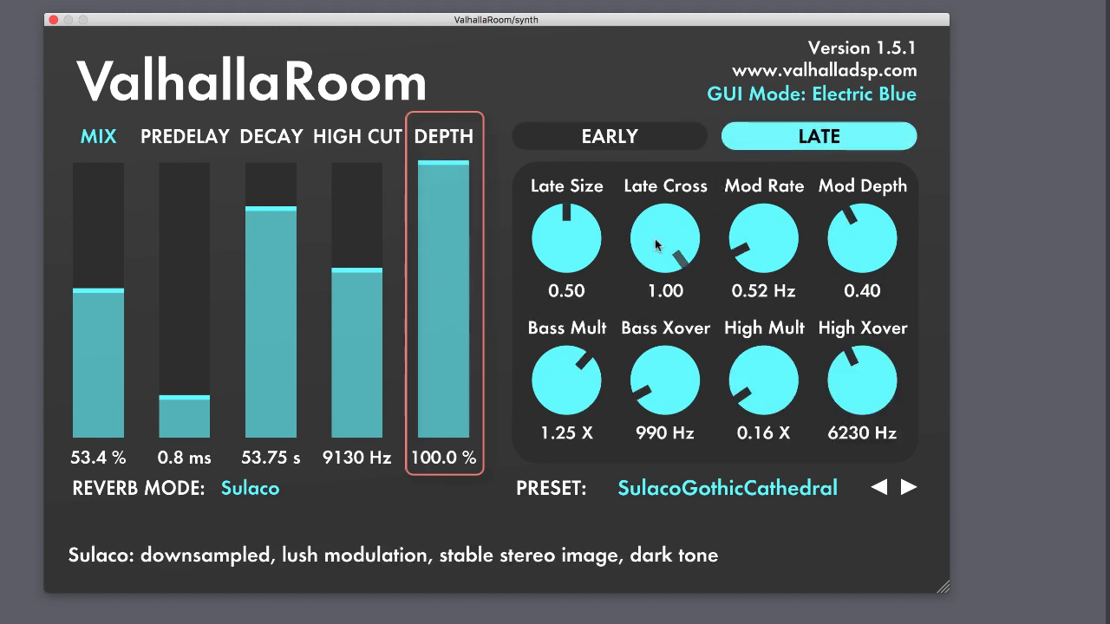
{"action": "left_click_drag", "start_coordinate": [567, 259], "coordinate": [566, 238]}
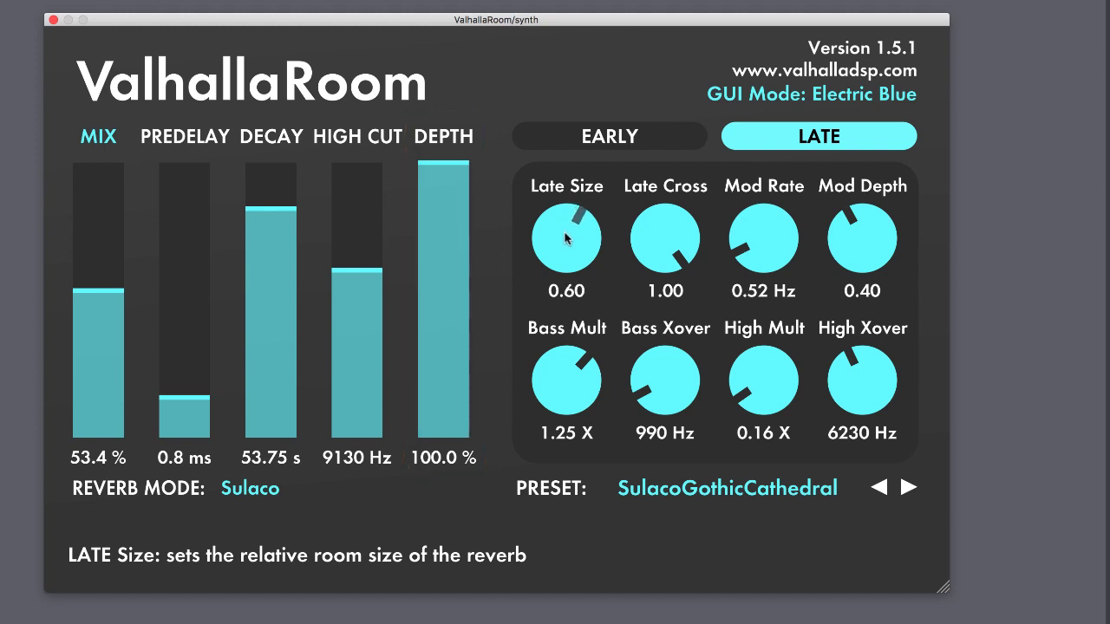
{"action": "left_click_drag", "start_coordinate": [565, 238], "coordinate": [566, 260]}
- Lower Depth and shrink Early Size to about 16.1 ms
{"action": "left_click", "coordinate": [554, 137]}
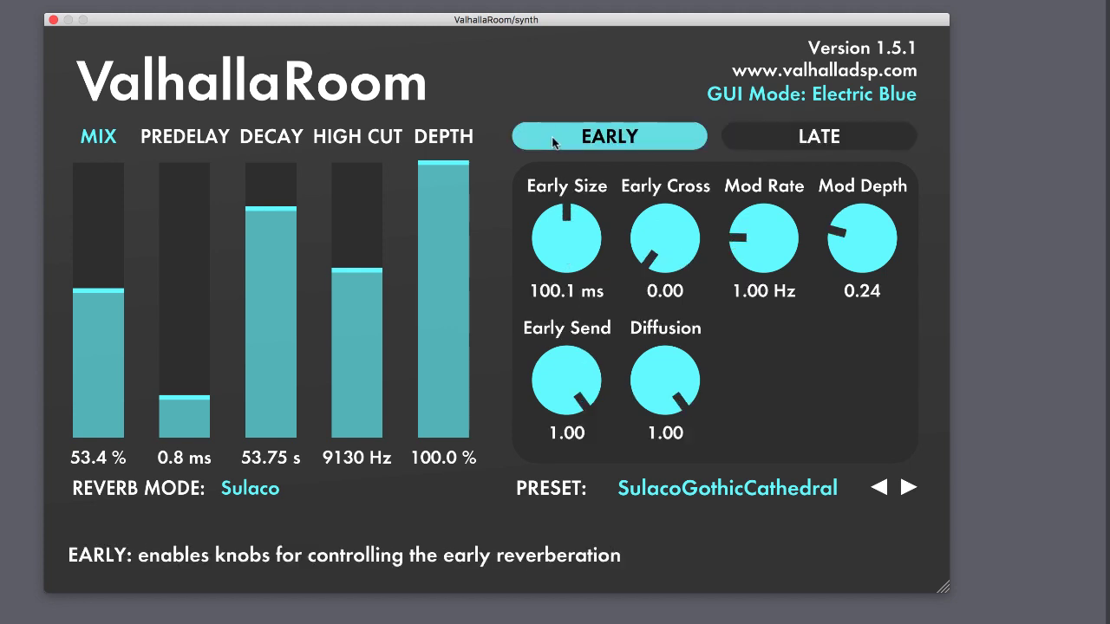
{"action": "left_click", "coordinate": [752, 143]}
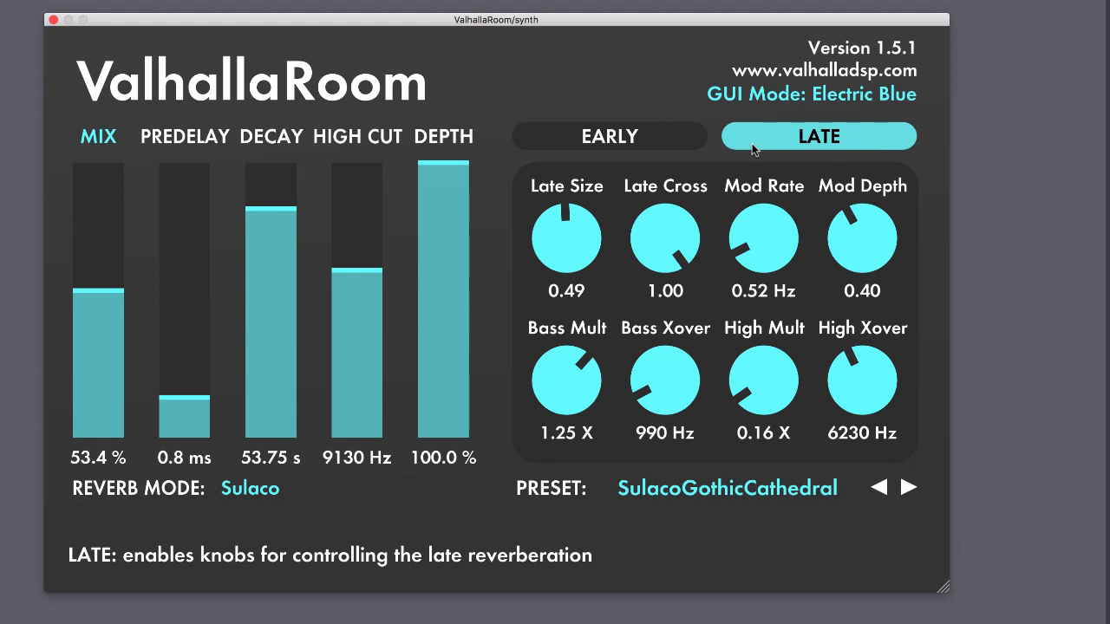
{"action": "left_click", "coordinate": [648, 138]}
{"action": "left_click_drag", "start_coordinate": [455, 176], "coordinate": [430, 444]}
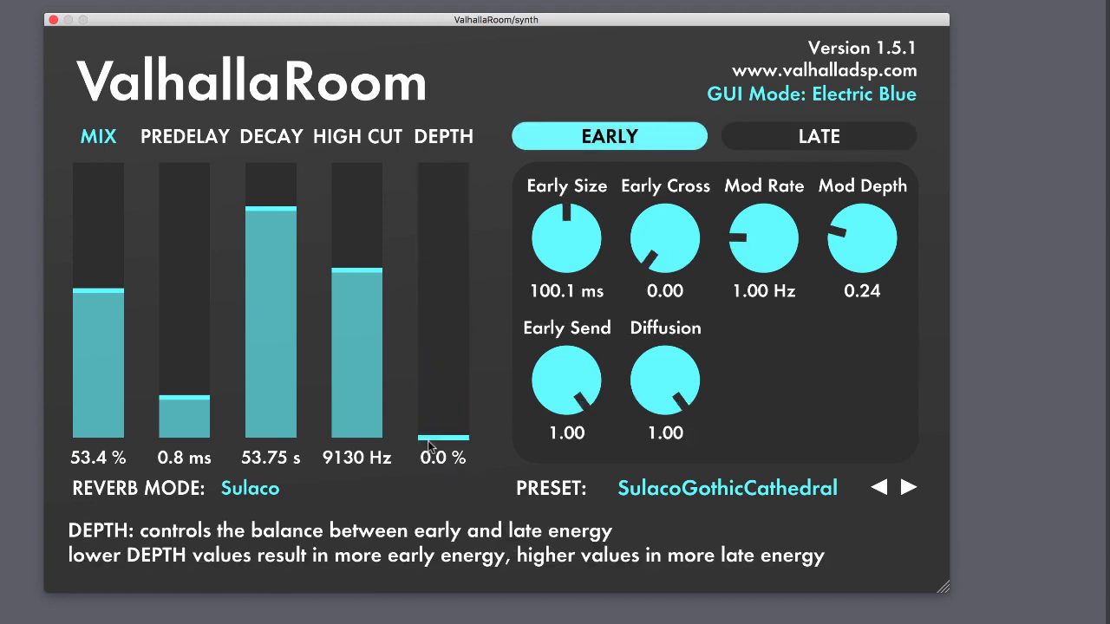
{"action": "left_click_drag", "start_coordinate": [556, 251], "coordinate": [563, 294]}
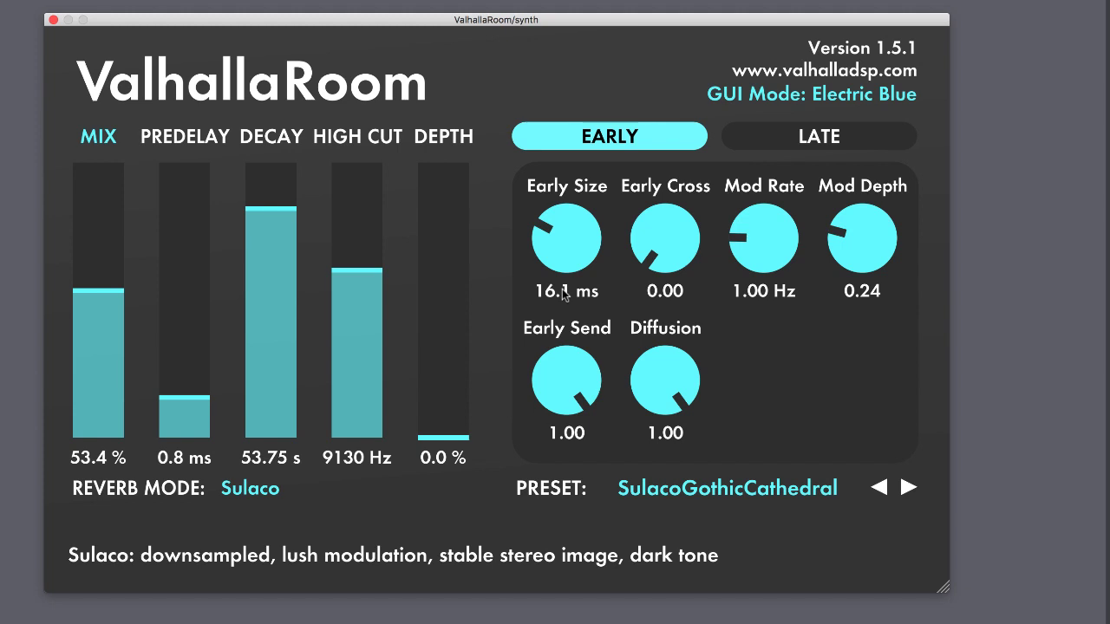
- Raise Depth to 85.4 %, nudge Late Size to 0.50, and lower Late Cross to 0.82
{"action": "left_click", "coordinate": [760, 137]}
{"action": "left_click_drag", "start_coordinate": [436, 414], "coordinate": [443, 206]}
{"action": "left_click", "coordinate": [565, 214]}
{"action": "left_click_drag", "start_coordinate": [672, 262], "coordinate": [674, 299]}
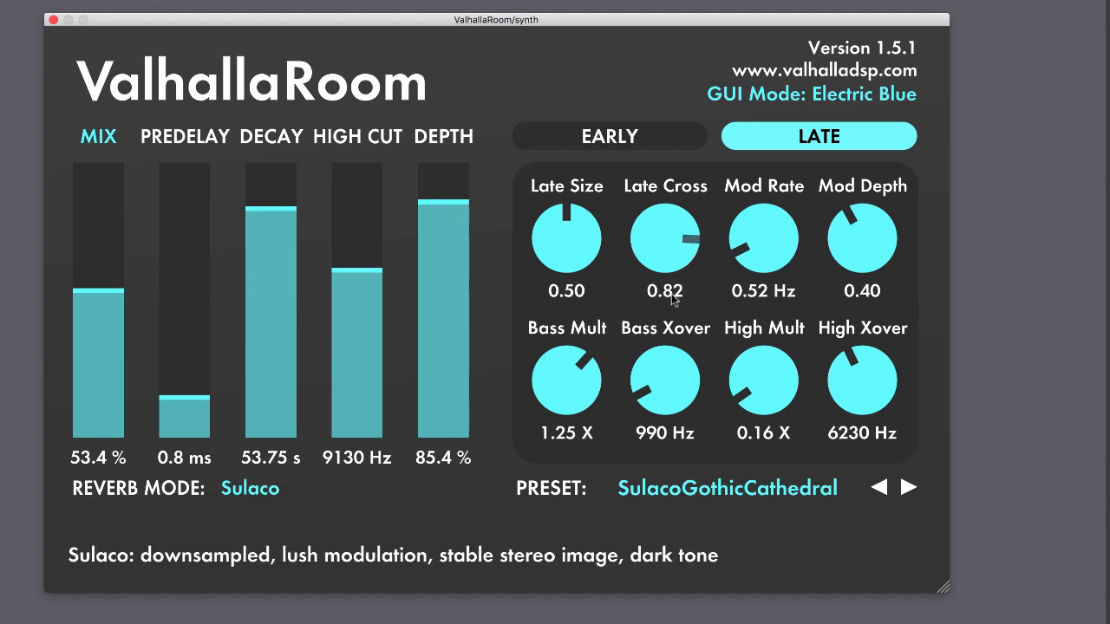
- Switch the reverb mode from Sulaco to Large Chamber, then bring up the preset list
{"action": "left_click", "coordinate": [339, 503]}
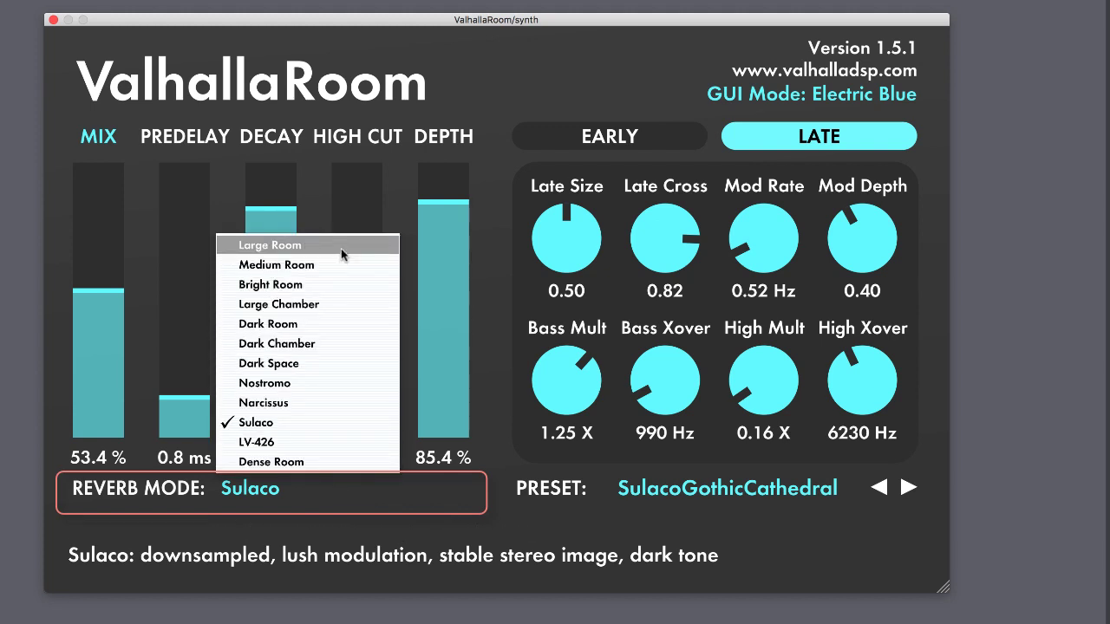
{"action": "left_click", "coordinate": [330, 309]}
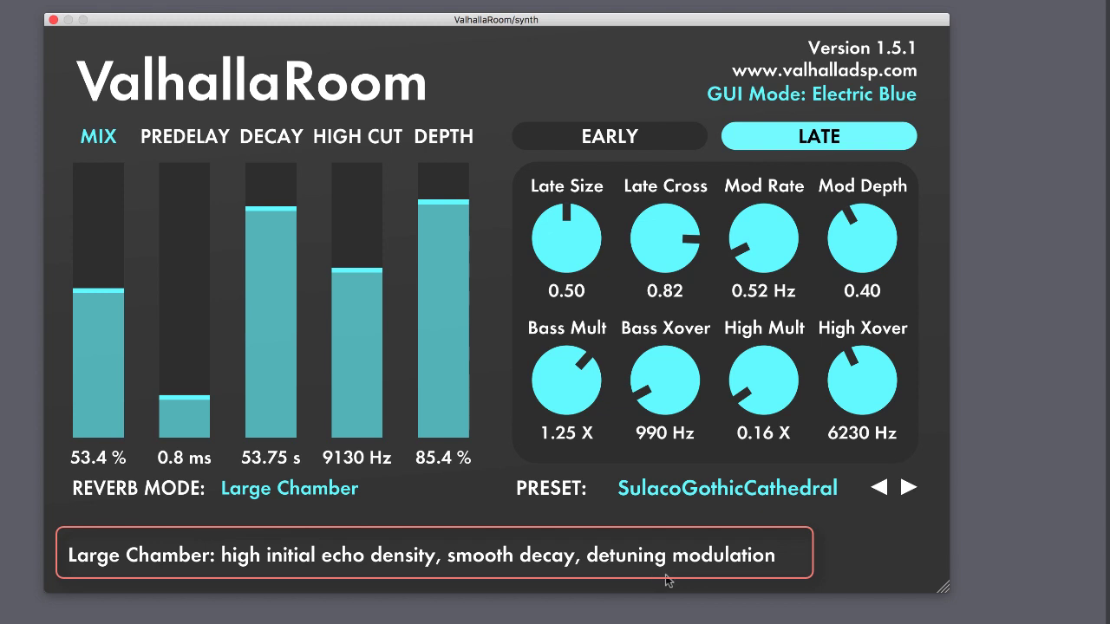
{"action": "mouse_move", "coordinate": [709, 495]}
{"action": "left_click", "coordinate": [709, 495]}
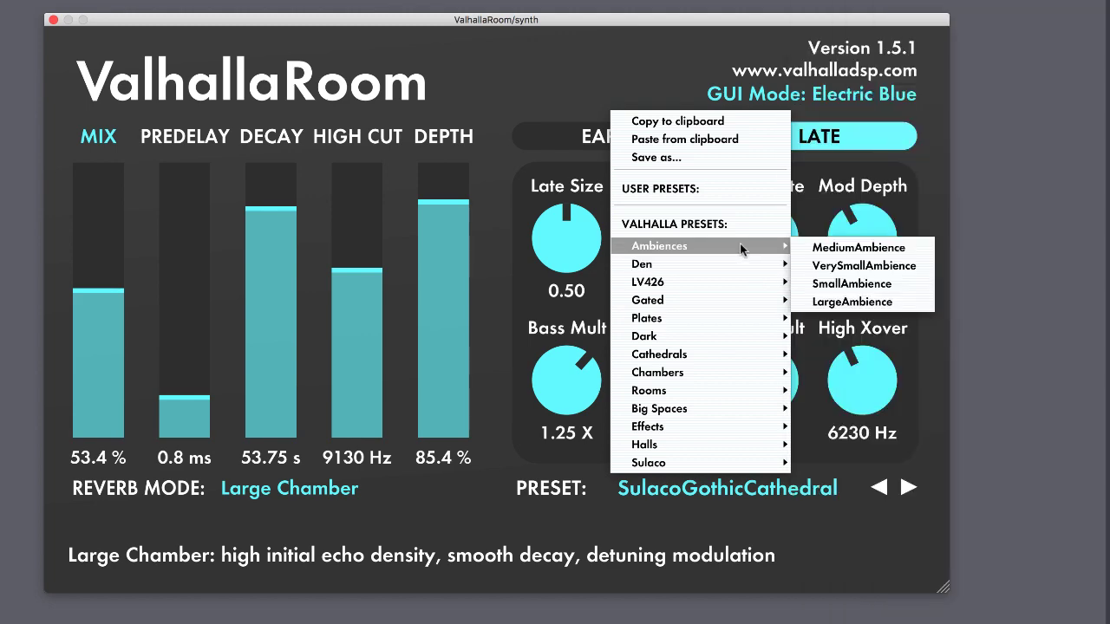
- Load LV426 > ReleaseTheKraken, then replace it with Sulaco > SulacoTiledRoom
{"action": "mouse_move", "coordinate": [738, 257]}
{"action": "mouse_move", "coordinate": [740, 286]}
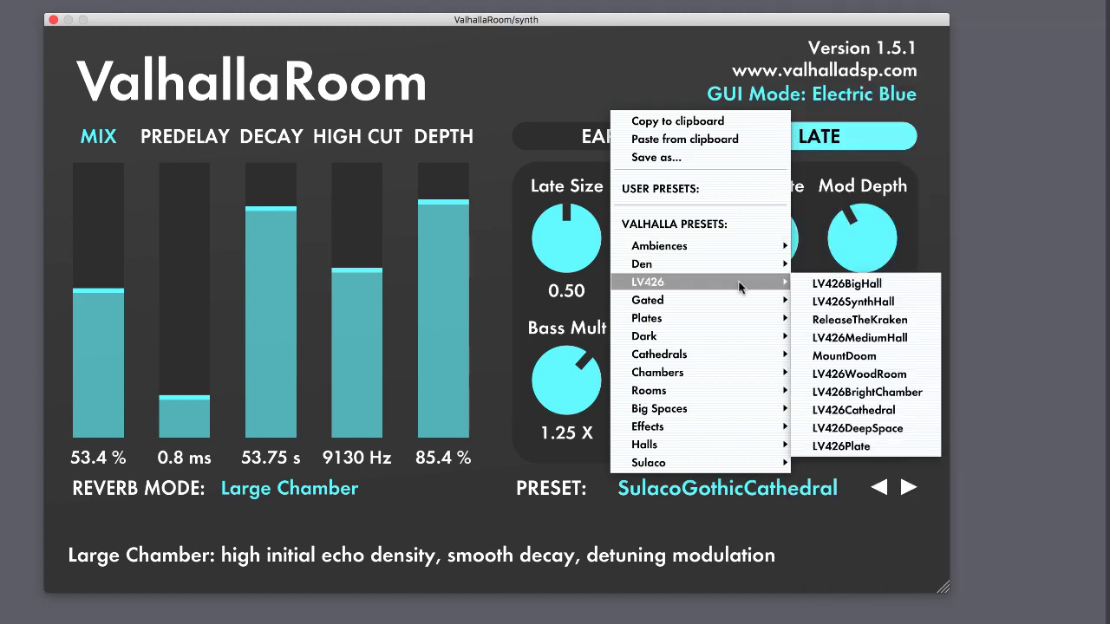
{"action": "left_click", "coordinate": [853, 319]}
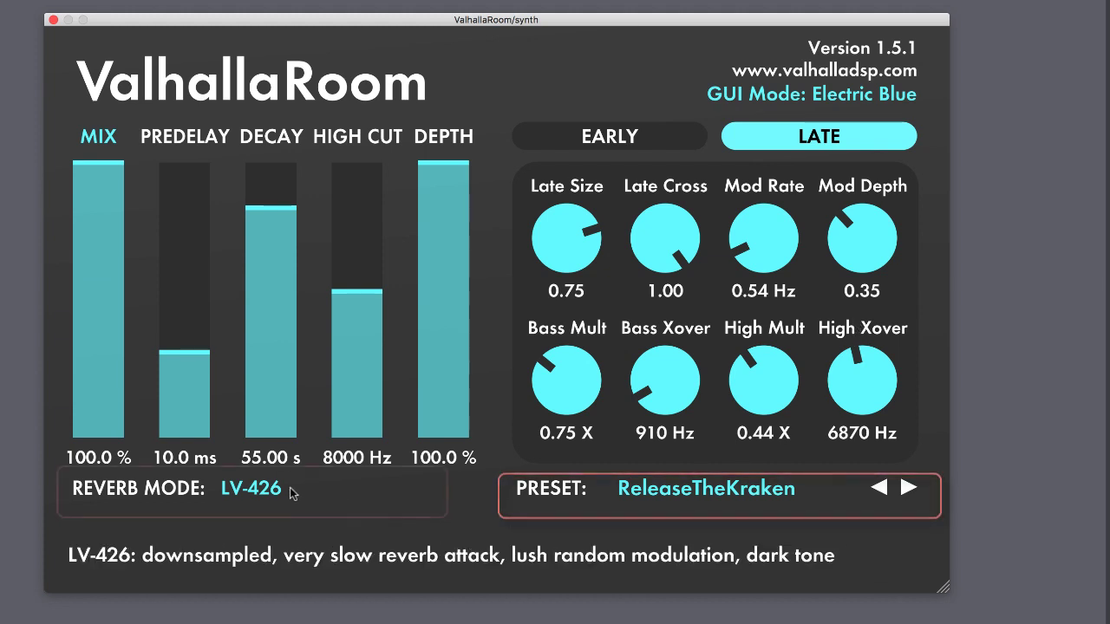
{"action": "left_click", "coordinate": [669, 492]}
{"action": "mouse_move", "coordinate": [674, 456]}
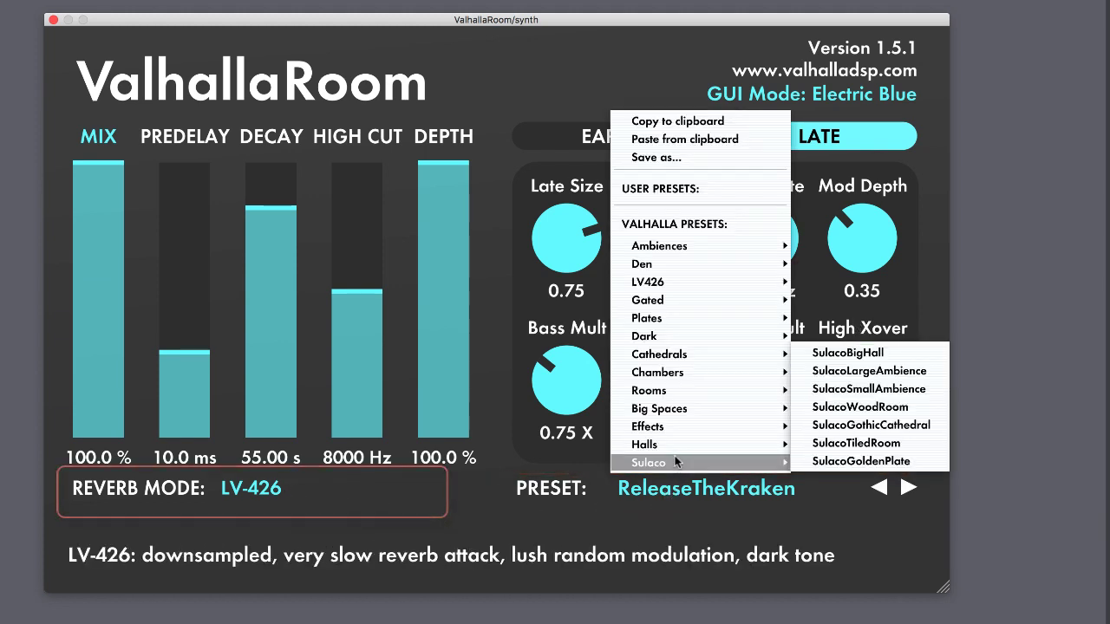
{"action": "left_click", "coordinate": [854, 441]}
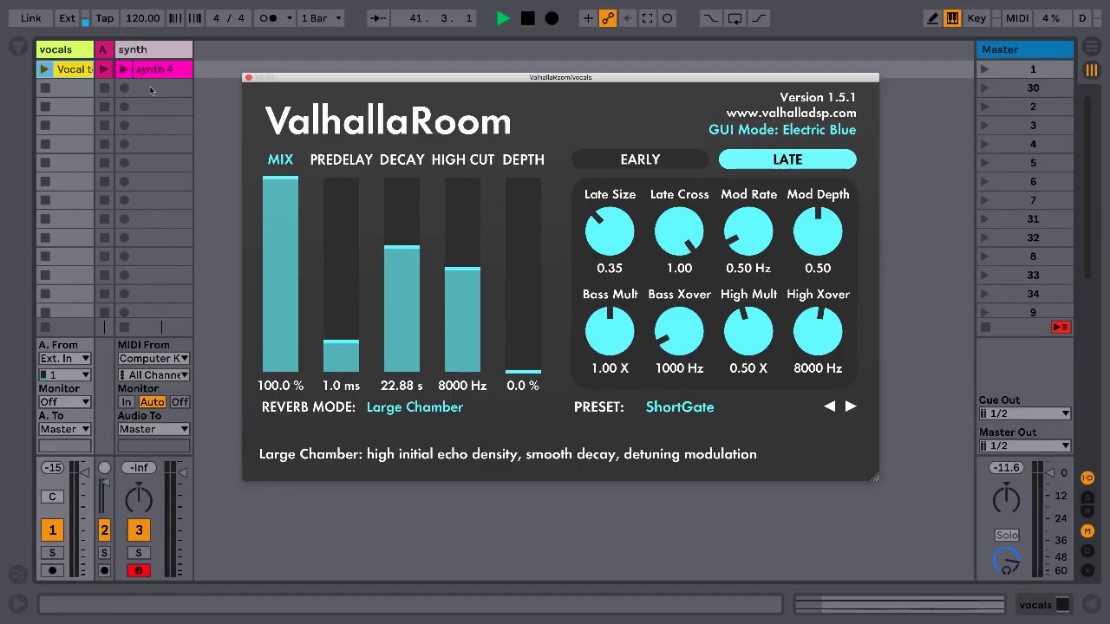
- Play the vocal clip and lower the vocal reverb mix from 100 % to 70.4 %
{"action": "left_click", "coordinate": [44, 69]}
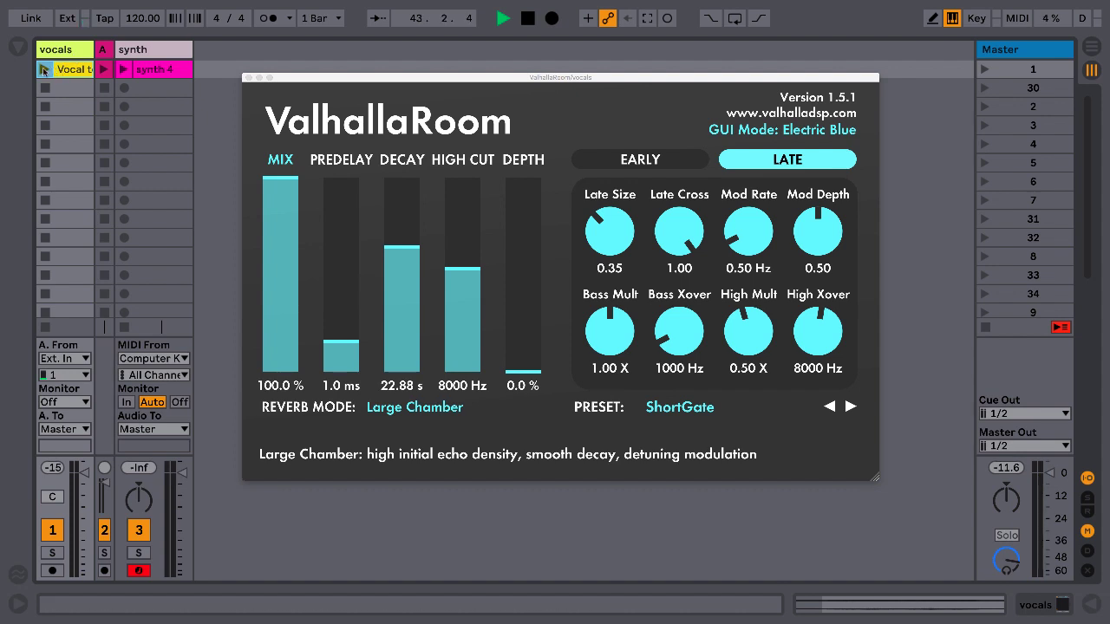
{"action": "left_click_drag", "start_coordinate": [285, 322], "coordinate": [281, 236]}
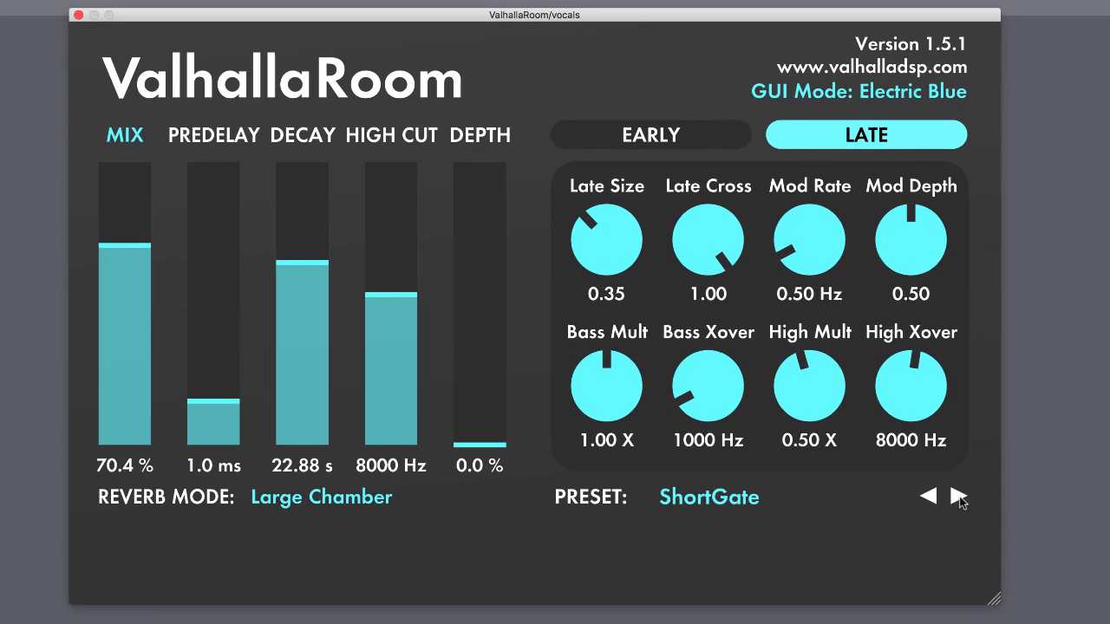
- Load the Cathedrals > AbbeyChurchOfFossanova preset on the vocal reverb
{"action": "left_click", "coordinate": [839, 500]}
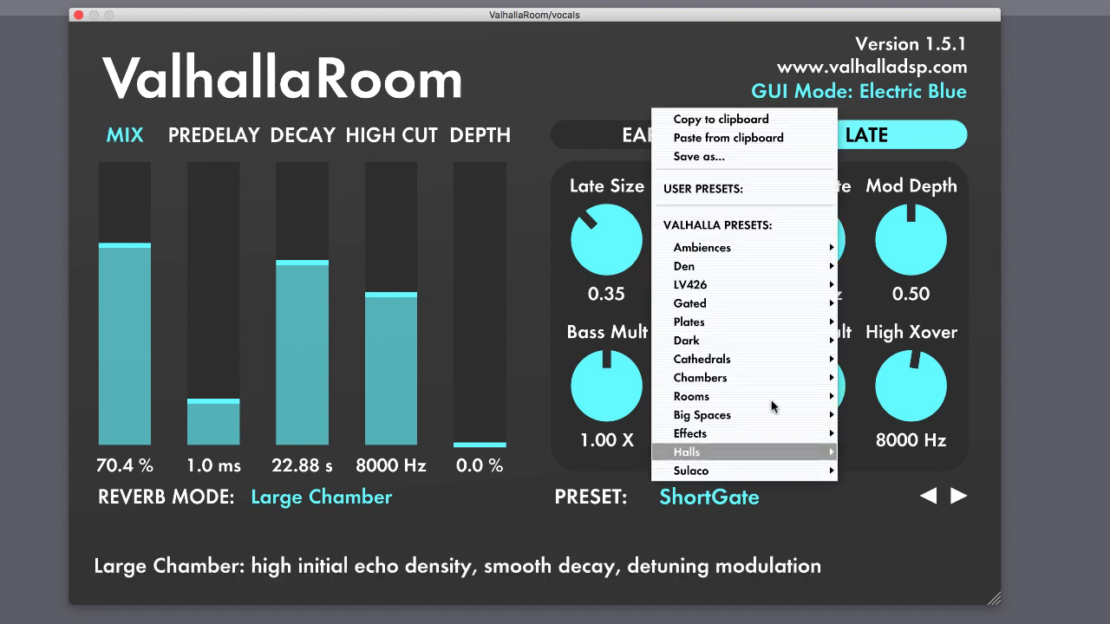
{"action": "mouse_move", "coordinate": [760, 364]}
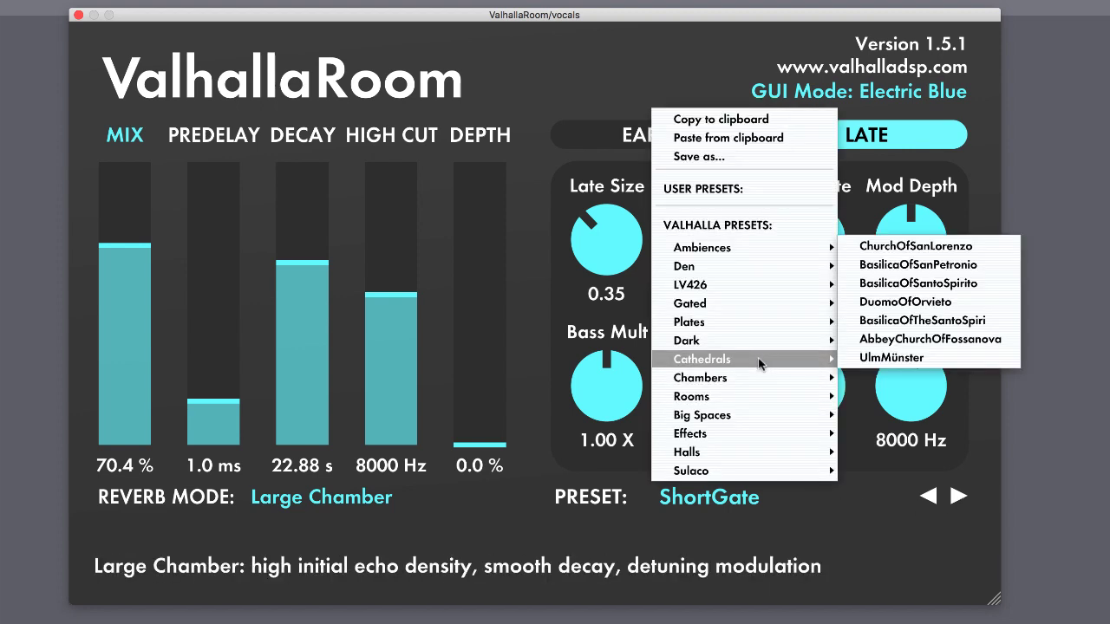
{"action": "left_click", "coordinate": [913, 342]}
- Set Decay 47.58 s, High Cut 10820 Hz and Depth 46.3 %, then show the synth's reverb
{"action": "left_click", "coordinate": [314, 358]}
{"action": "left_click_drag", "start_coordinate": [314, 357], "coordinate": [295, 223]}
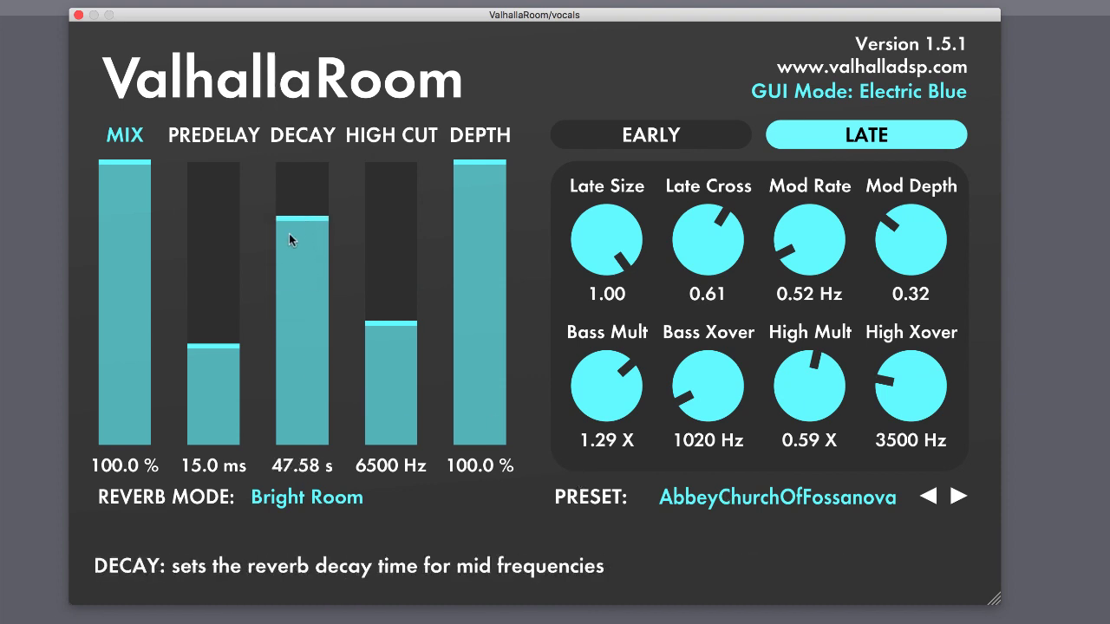
{"action": "left_click_drag", "start_coordinate": [384, 310], "coordinate": [390, 243]}
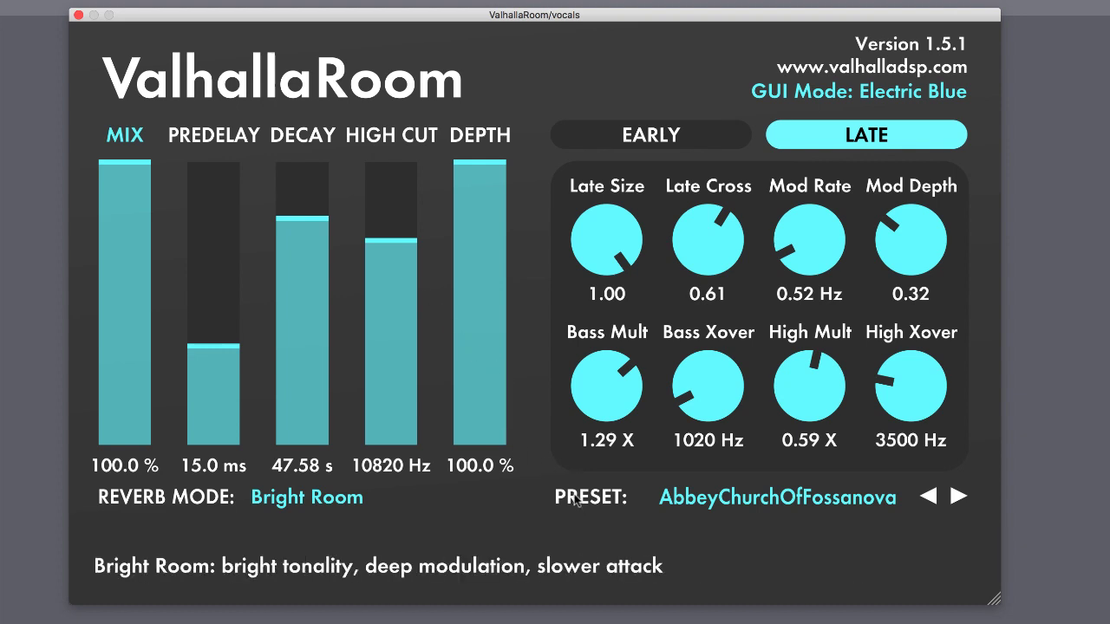
{"action": "left_click_drag", "start_coordinate": [457, 279], "coordinate": [474, 319]}
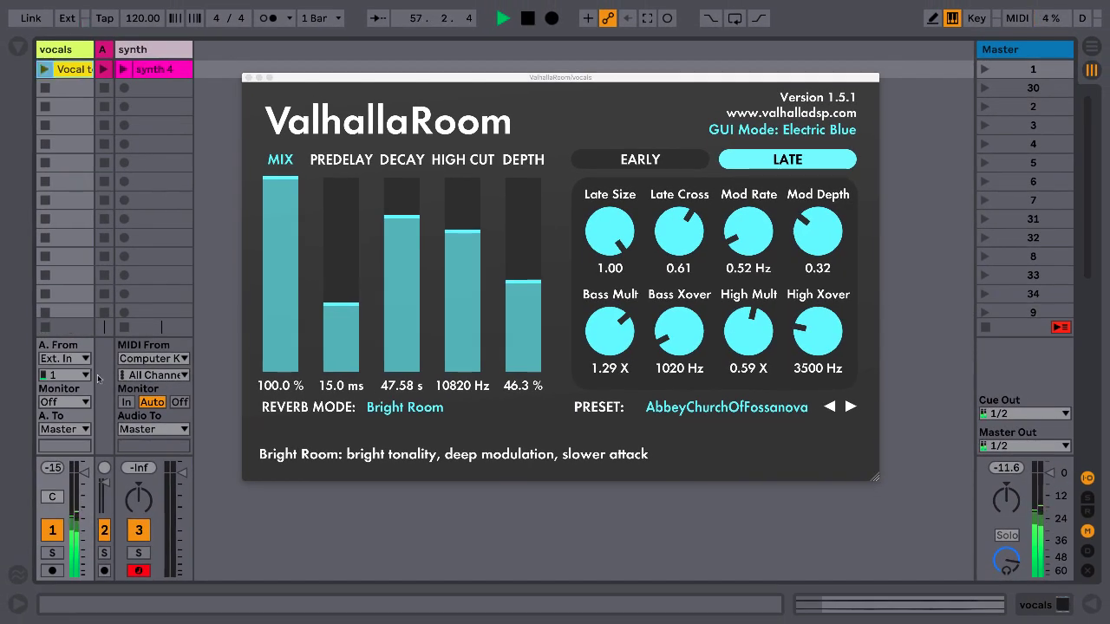
{"action": "left_click", "coordinate": [162, 52]}
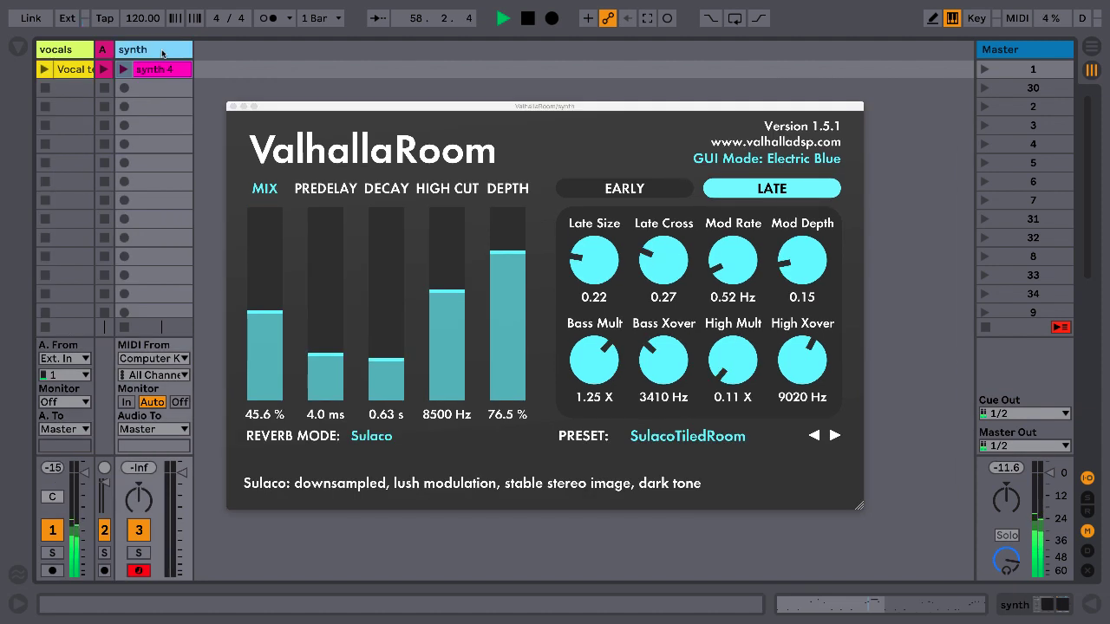